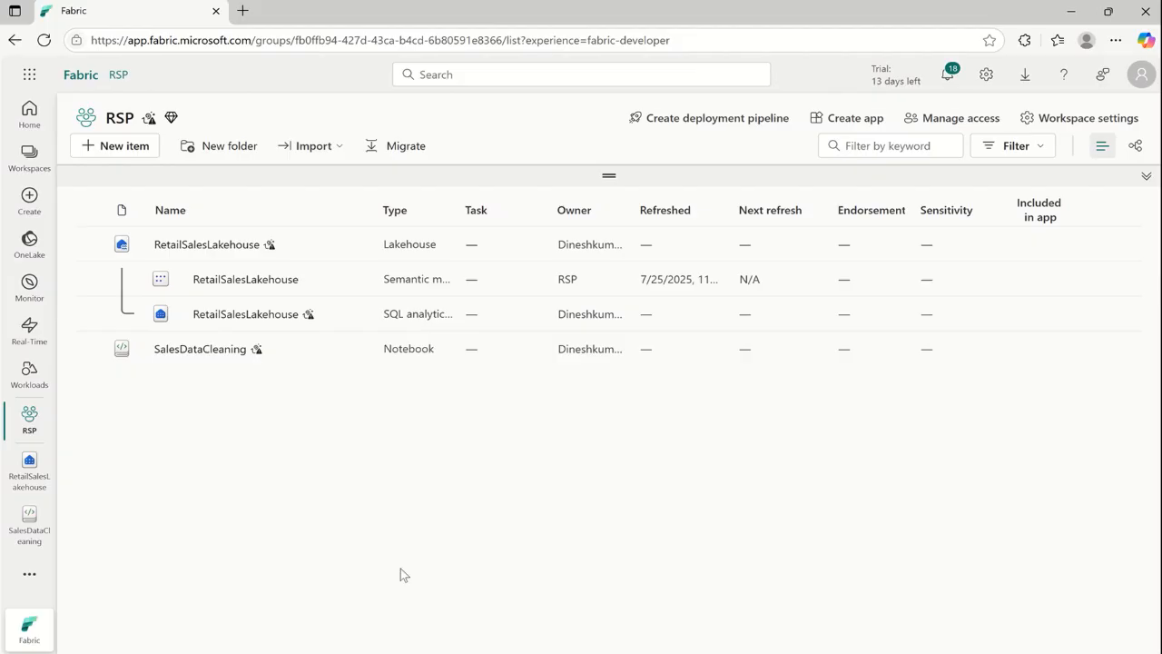
Step: Create a new data pipeline named "Daily Sales Pipeline_1" in the RSP workspace
click(145, 153)
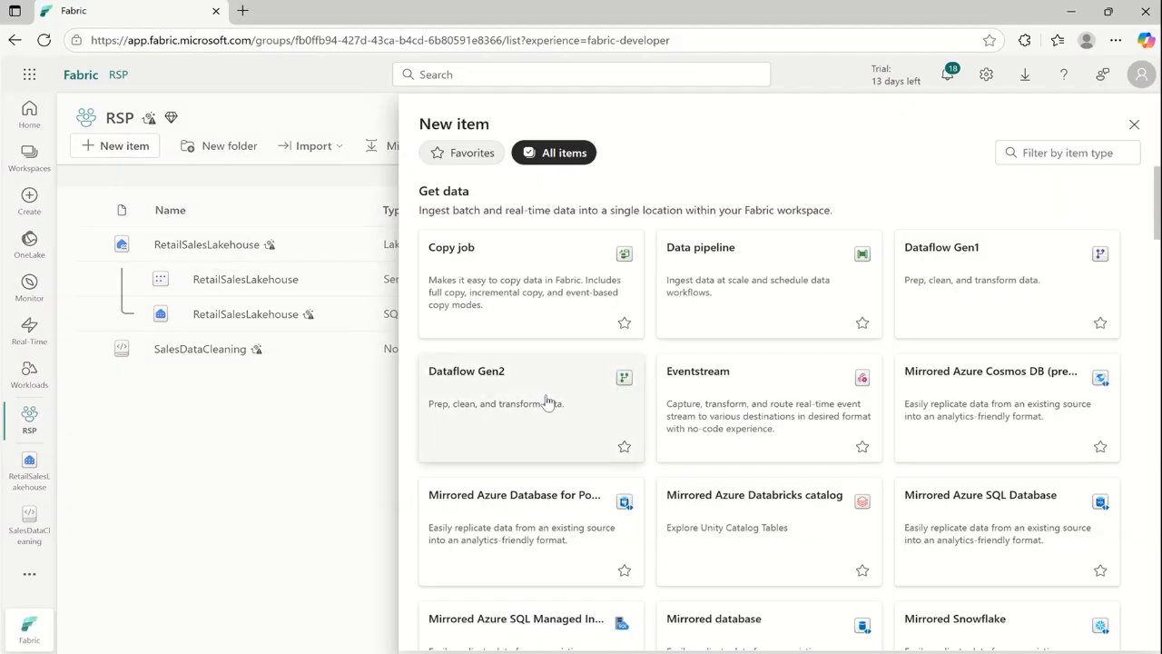
click(725, 308)
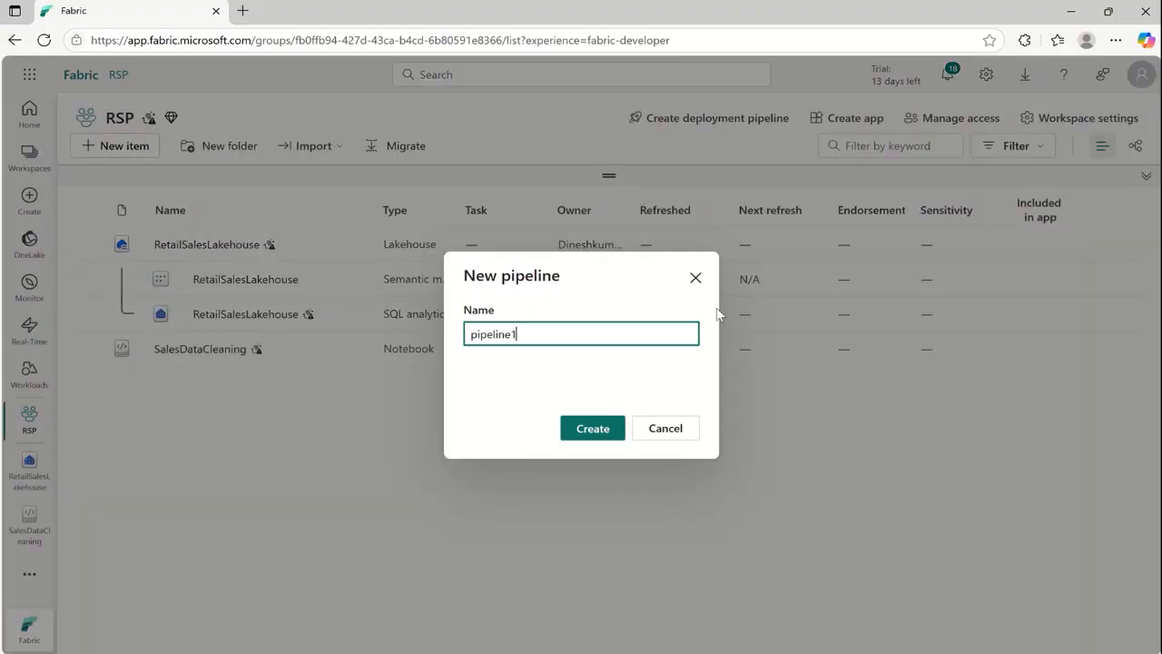
double_click(524, 345)
text(Da)
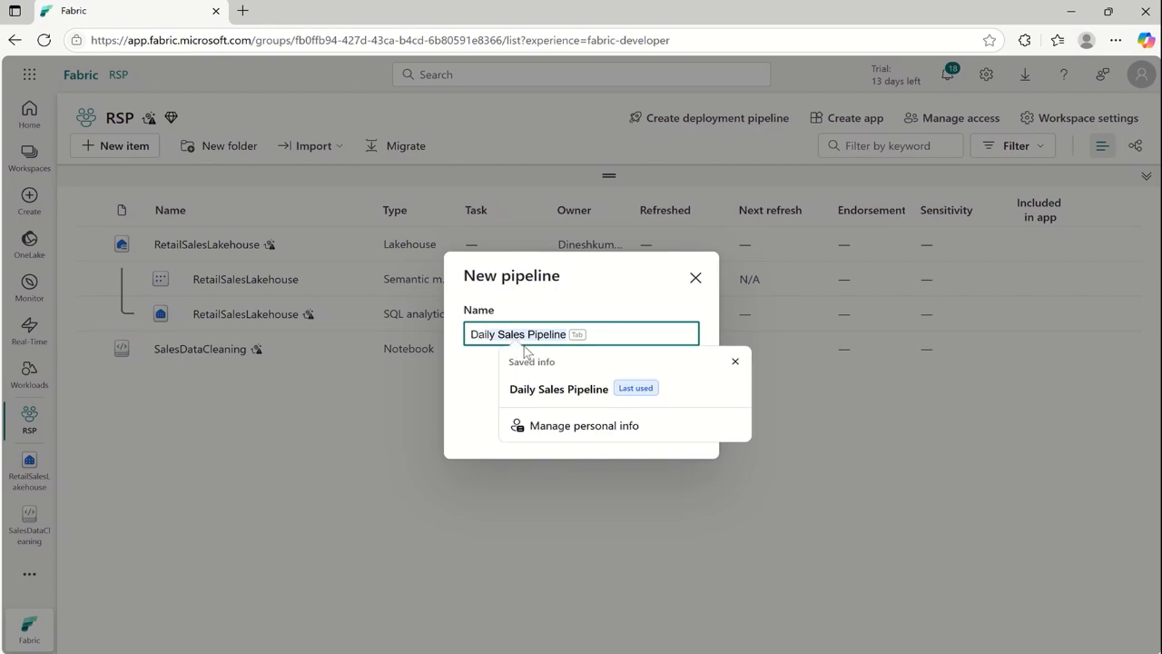
text(ily)
click(553, 389)
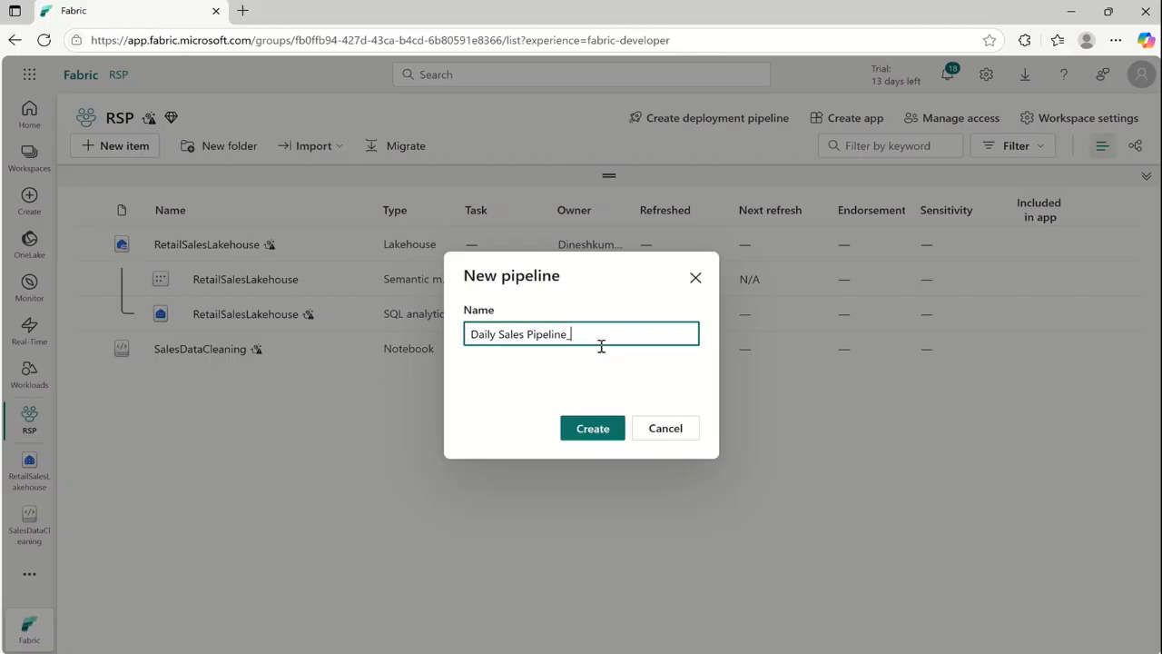
text(1)
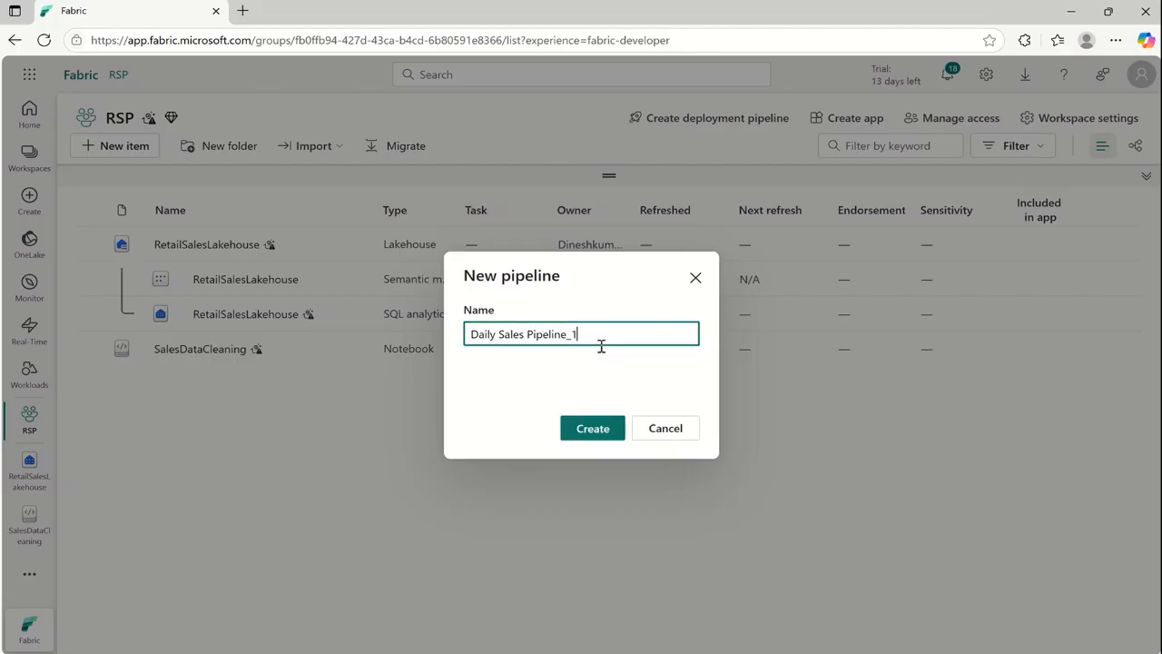
click(601, 425)
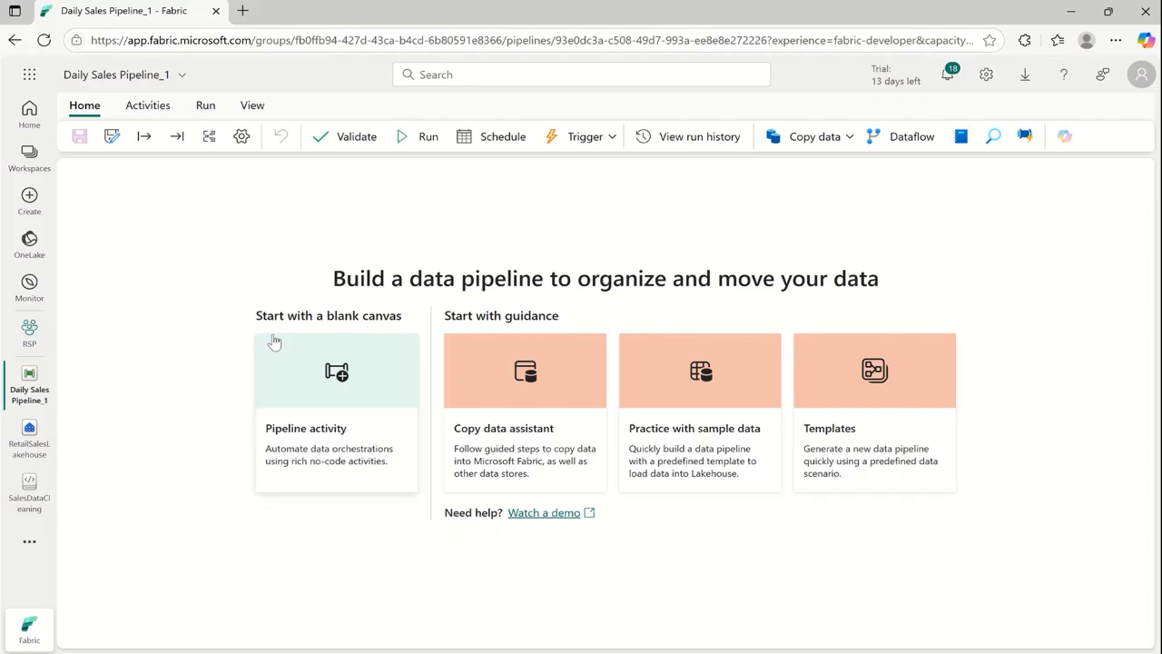
click(150, 106)
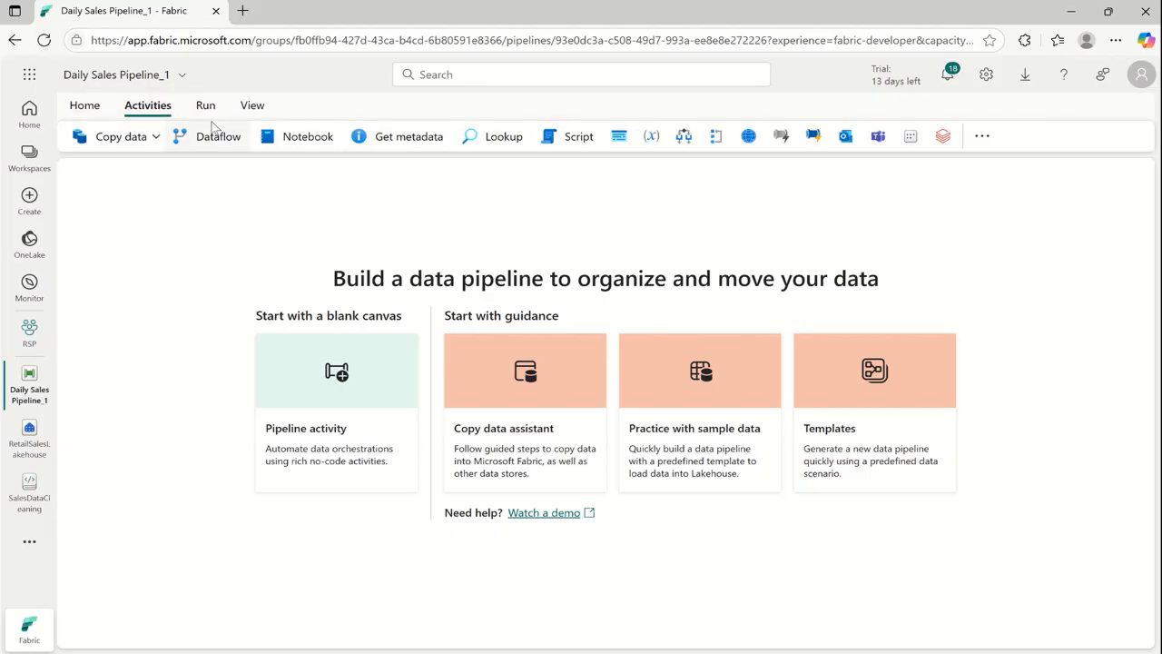
click(202, 109)
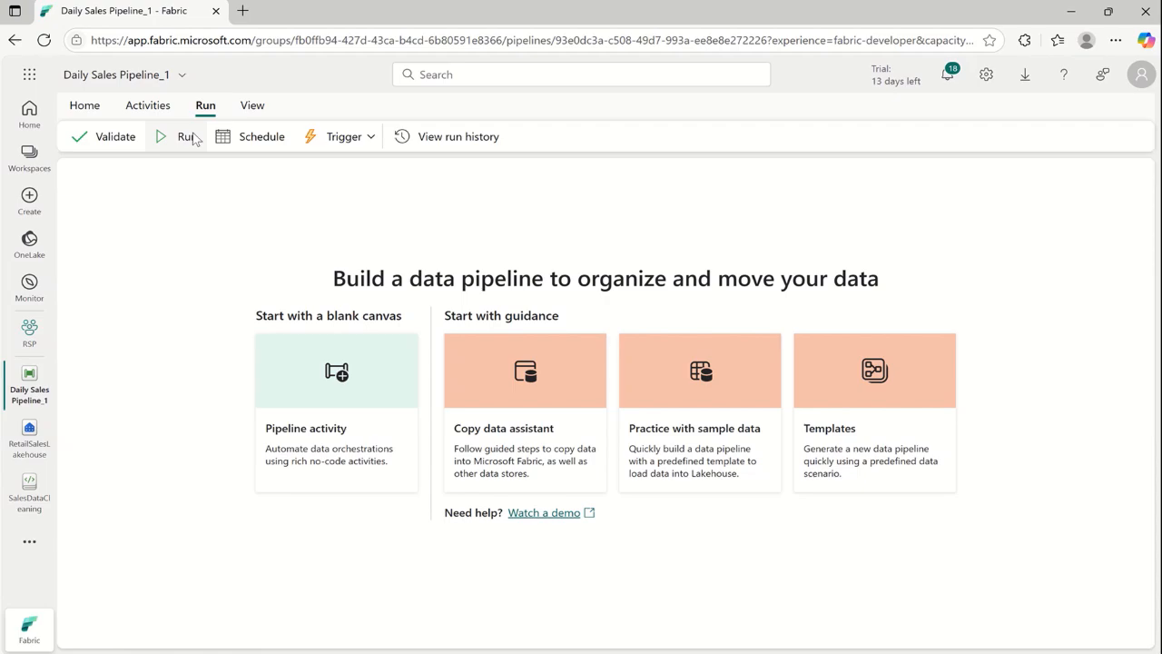
click(155, 107)
click(100, 107)
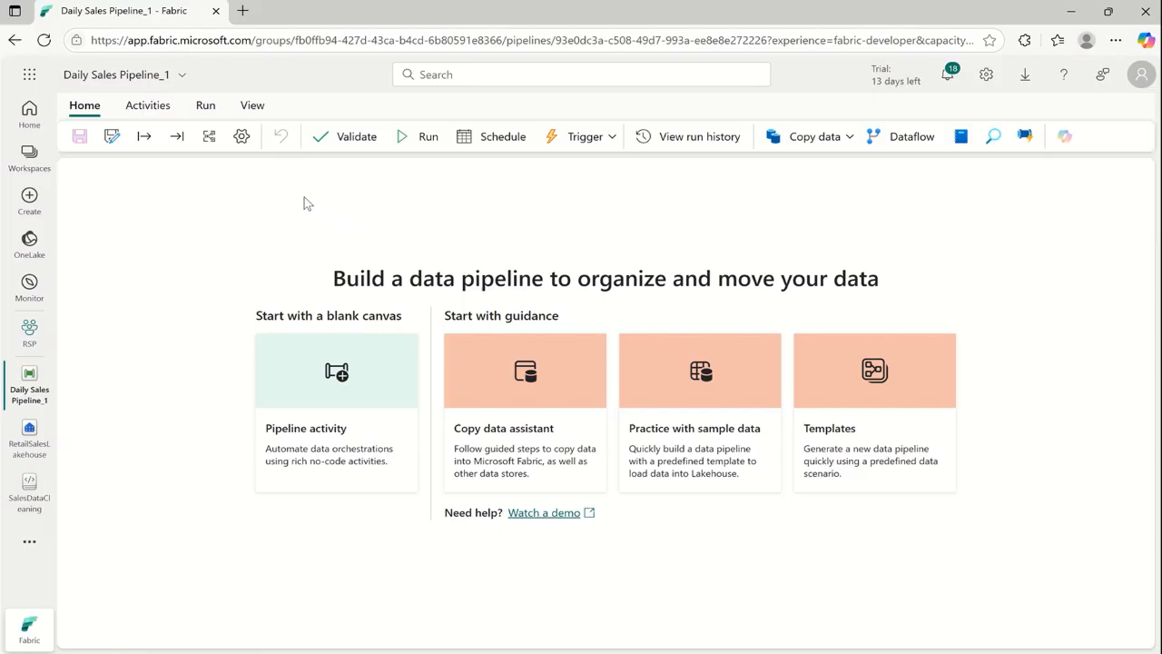
Step: Add a Notebook activity to the pipeline canvas and name it "Transform"
click(150, 107)
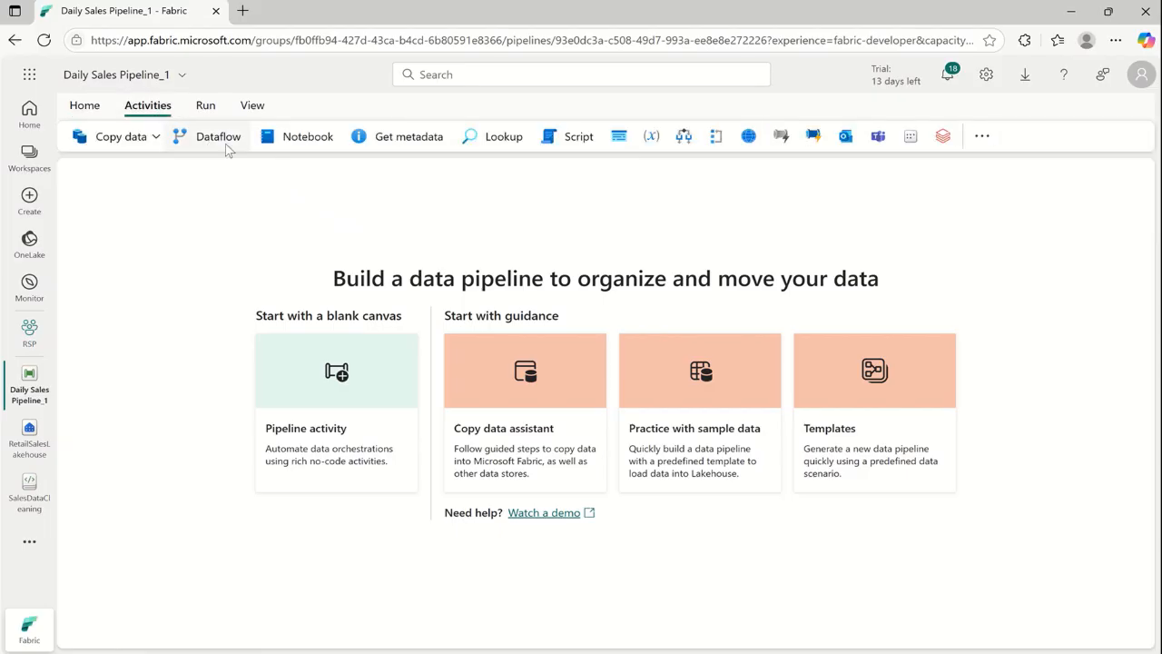
click(305, 148)
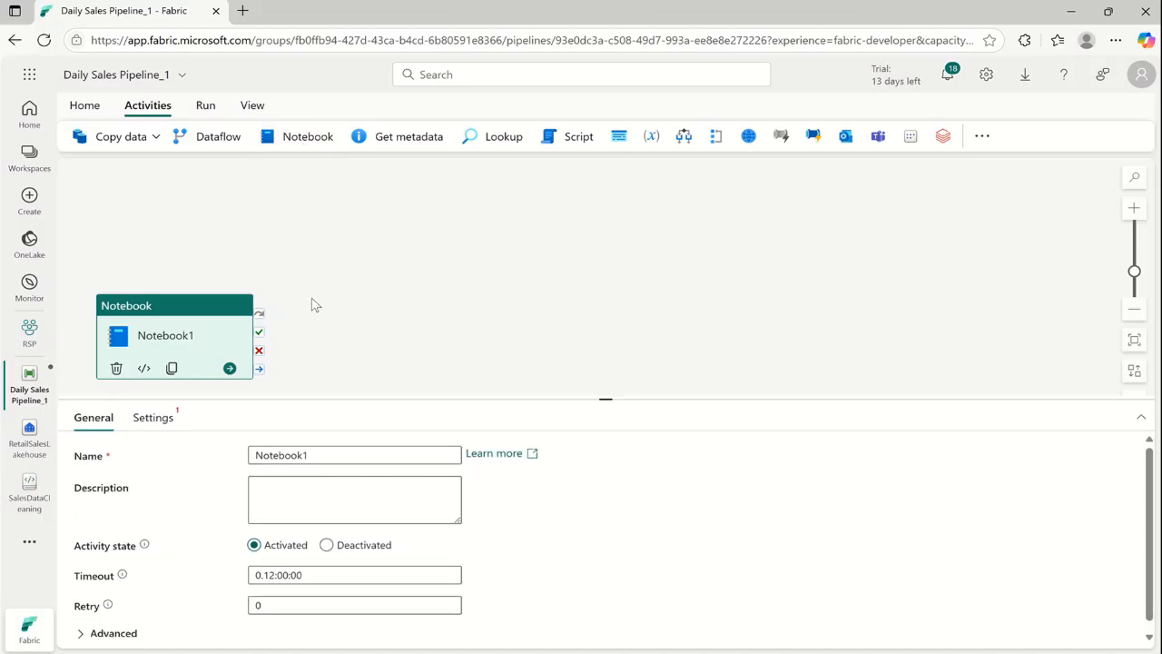
drag(197, 317, 254, 248)
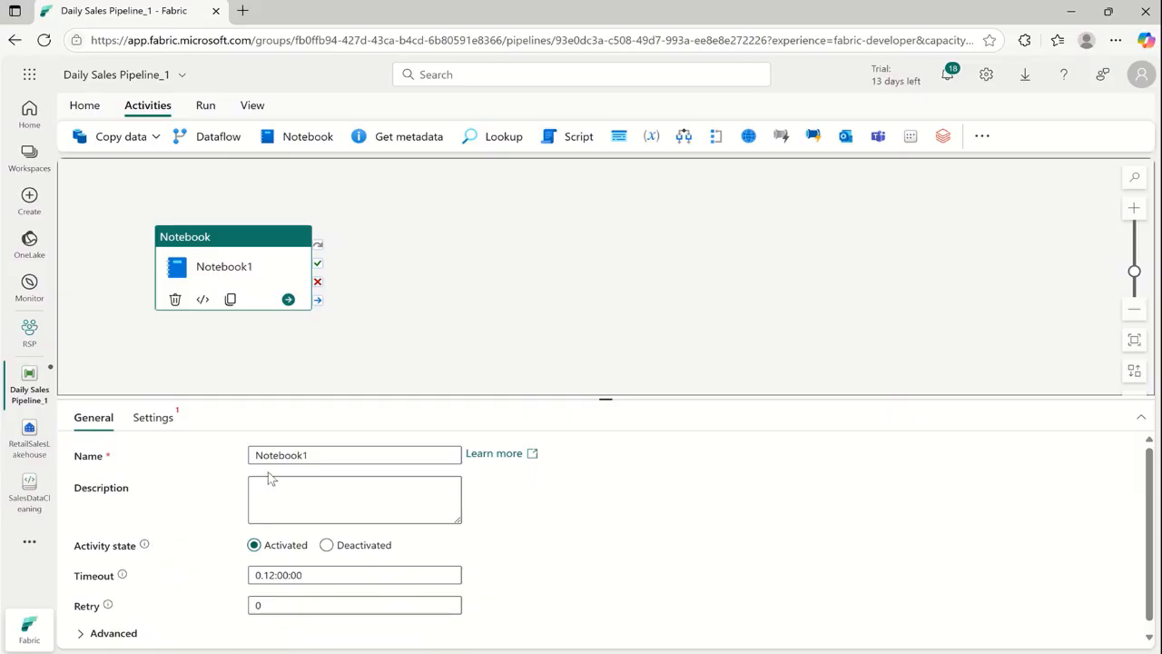
click(301, 454)
double_click(300, 453)
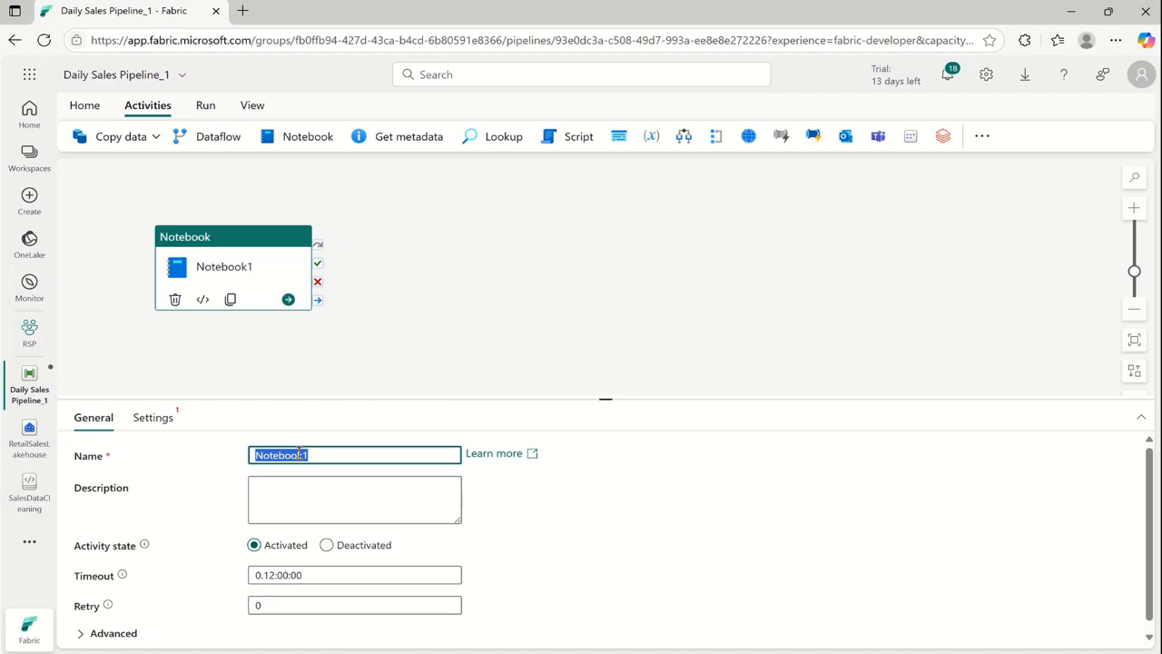
text(Transform)
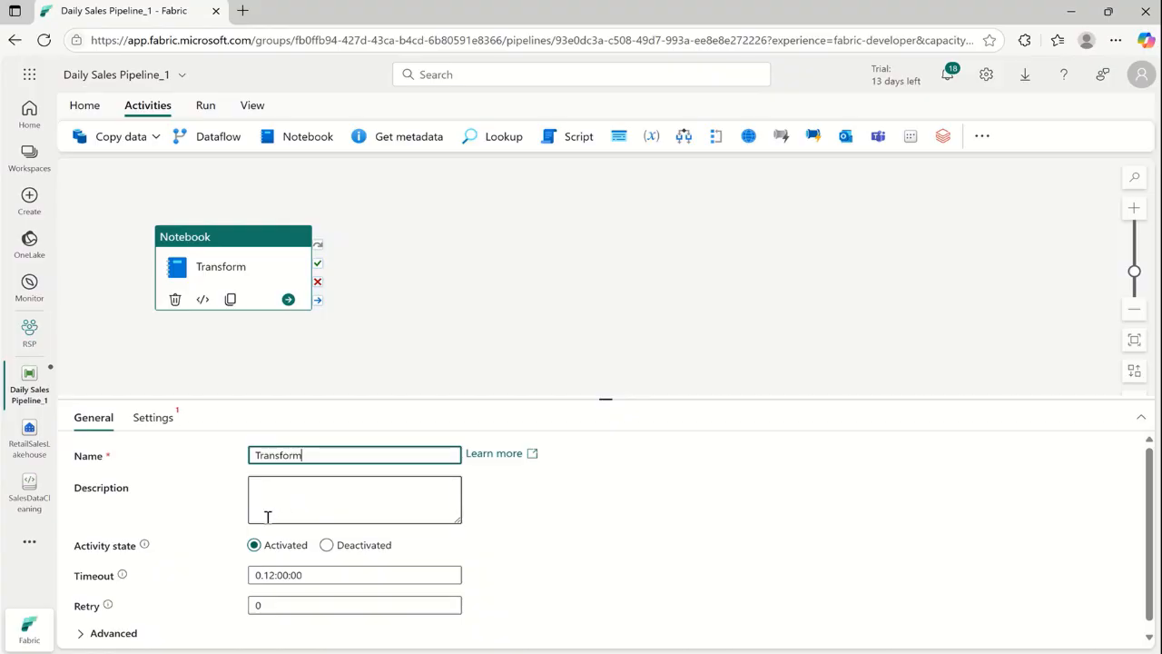
Step: Set the Transform activity to run the SalesDataCleaning notebook from the RSP workspace
click(169, 427)
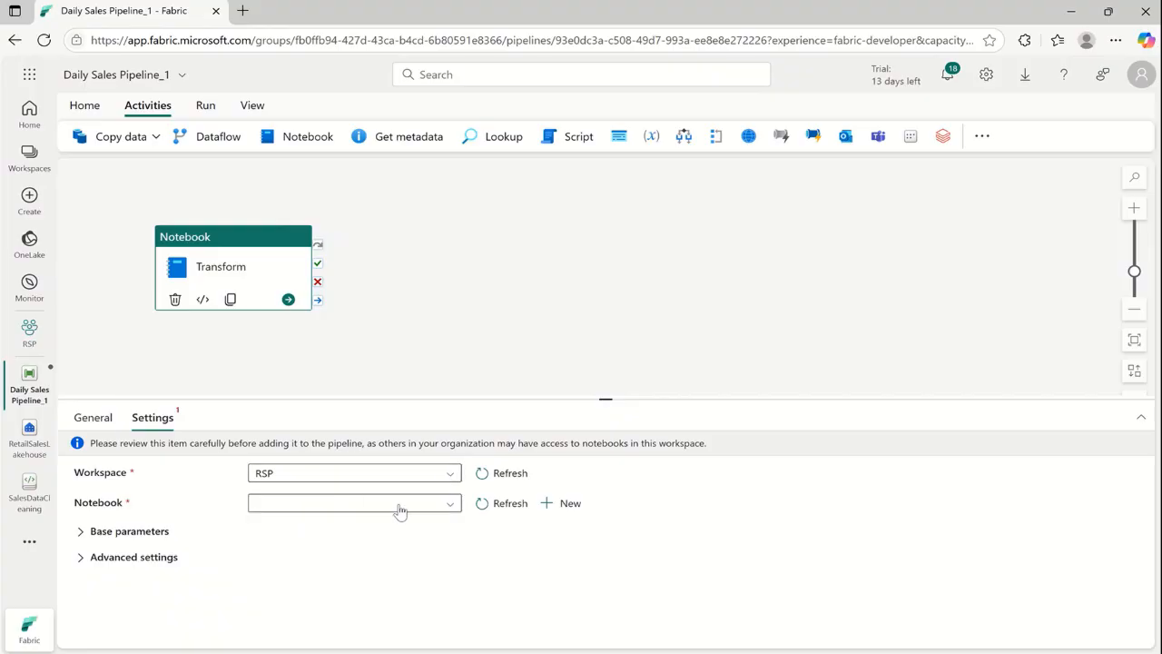
click(451, 505)
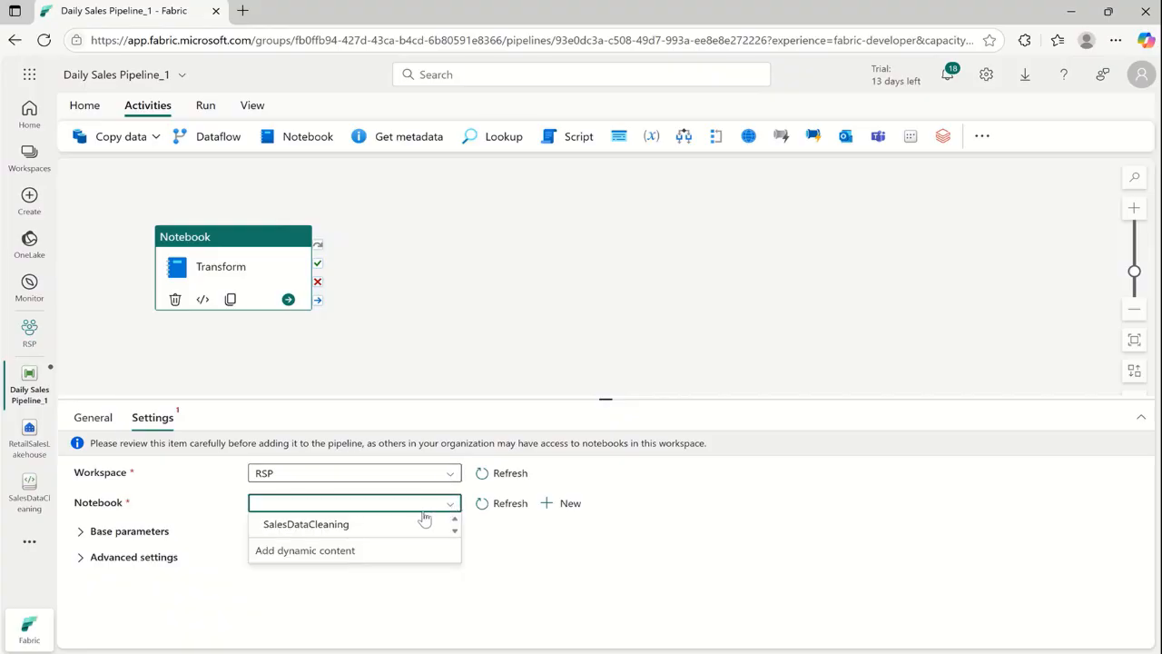
click(347, 524)
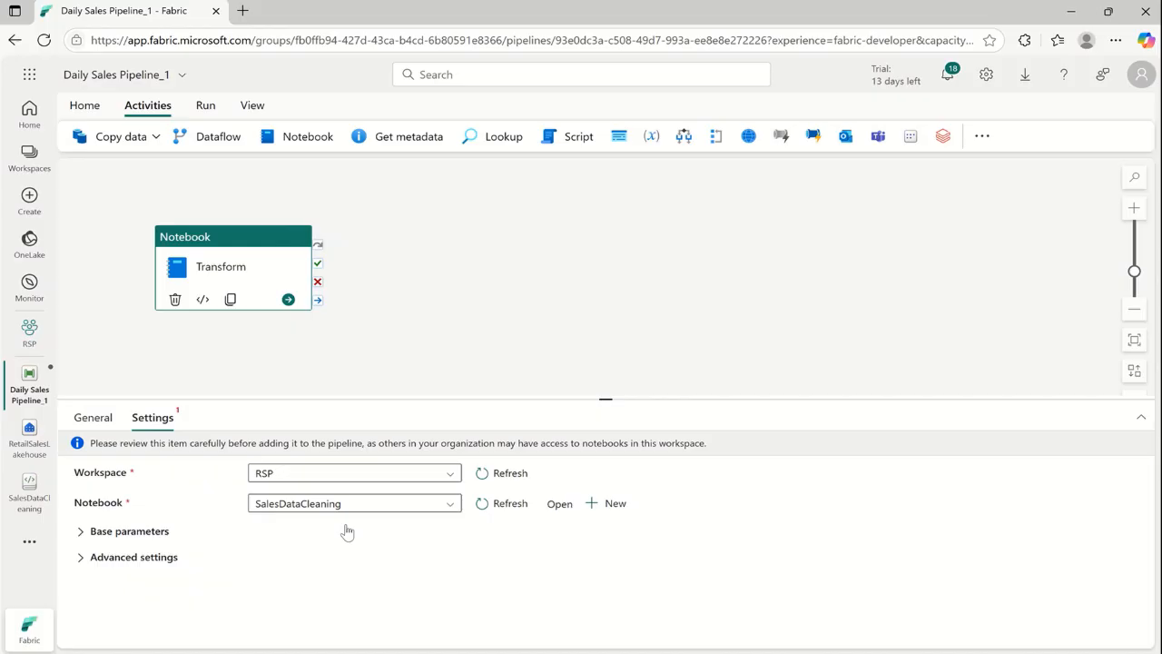
click(93, 417)
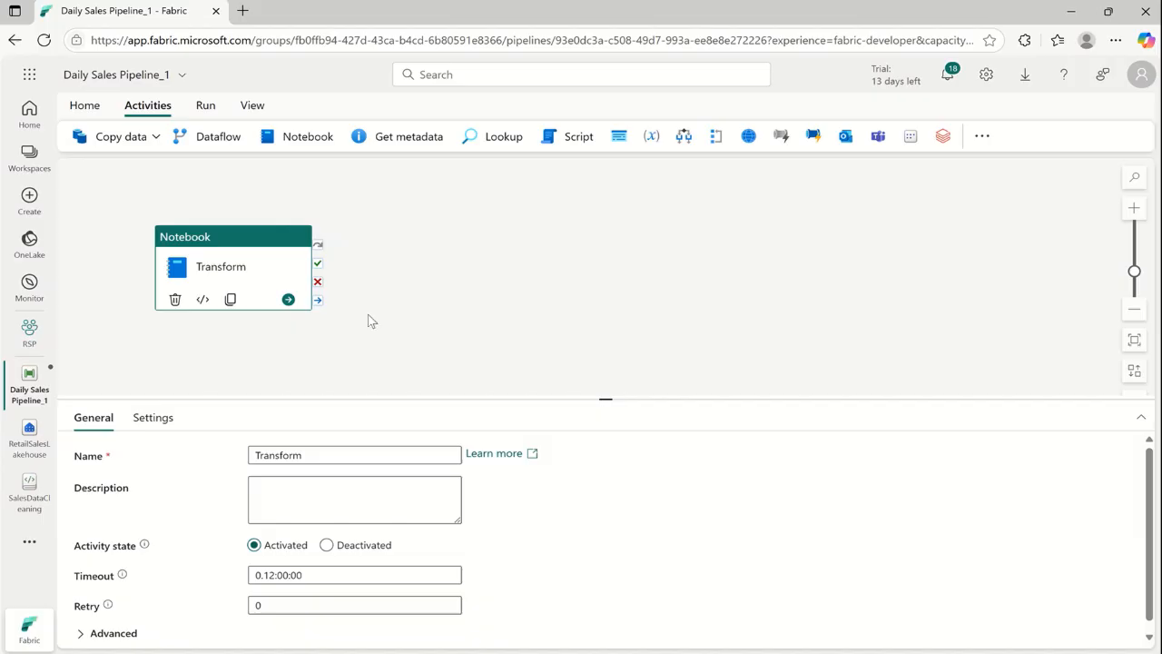
Step: Add a Dataflow activity that follows the Transform notebook on success and place it above and beyond the notebook
click(288, 301)
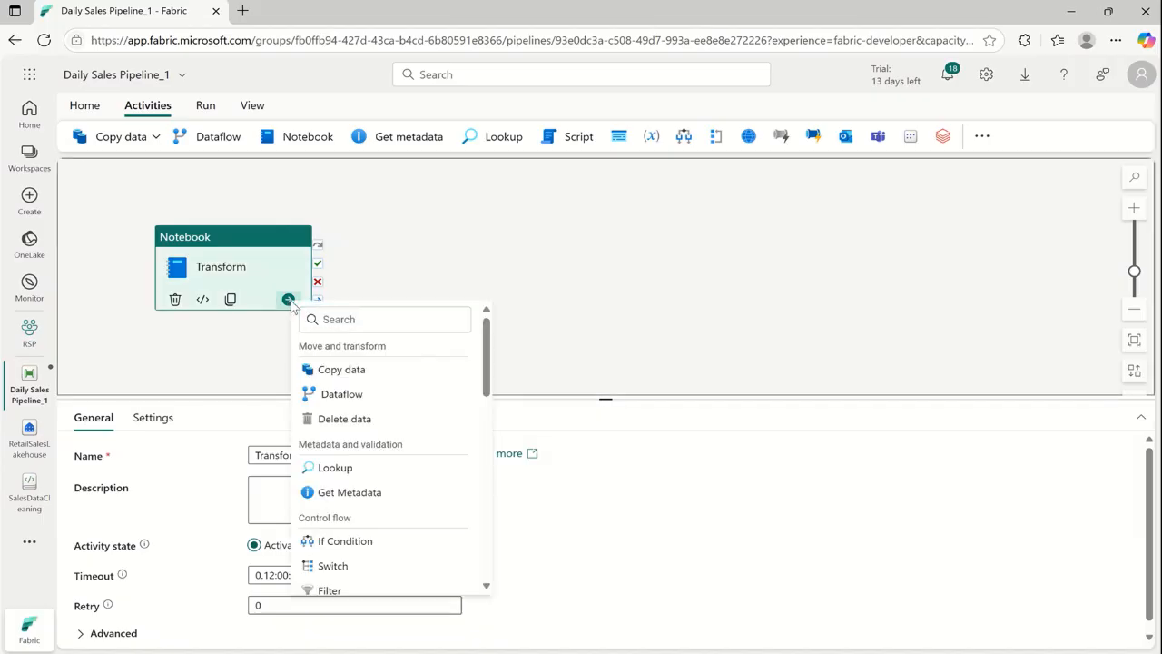
click(341, 394)
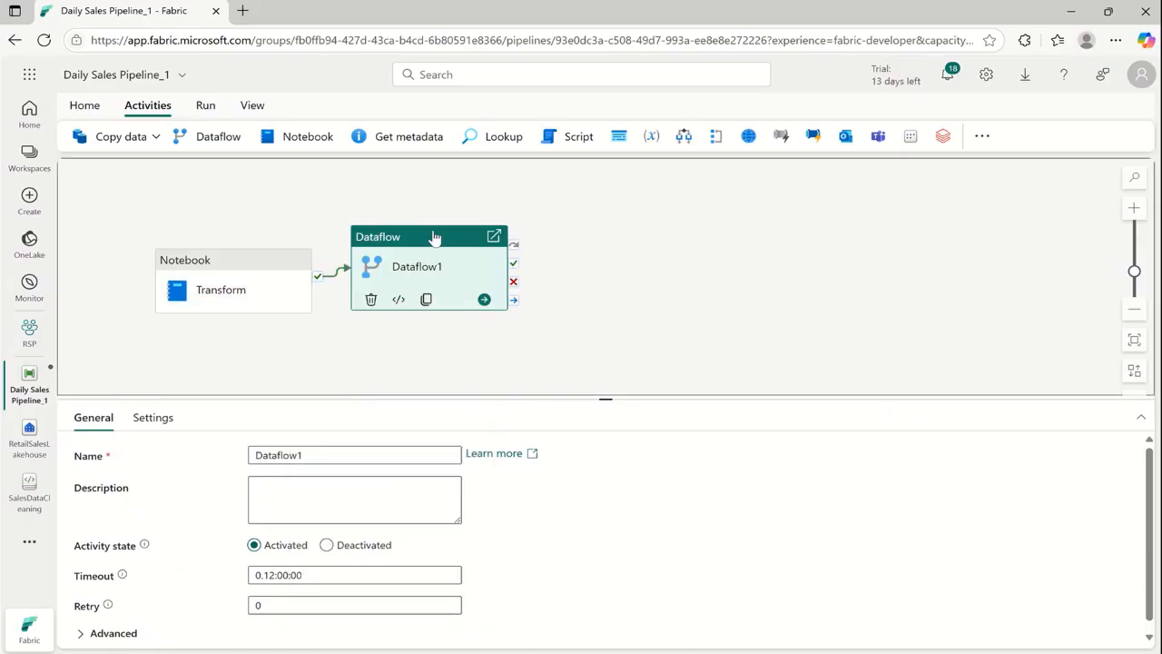
drag(433, 236, 490, 200)
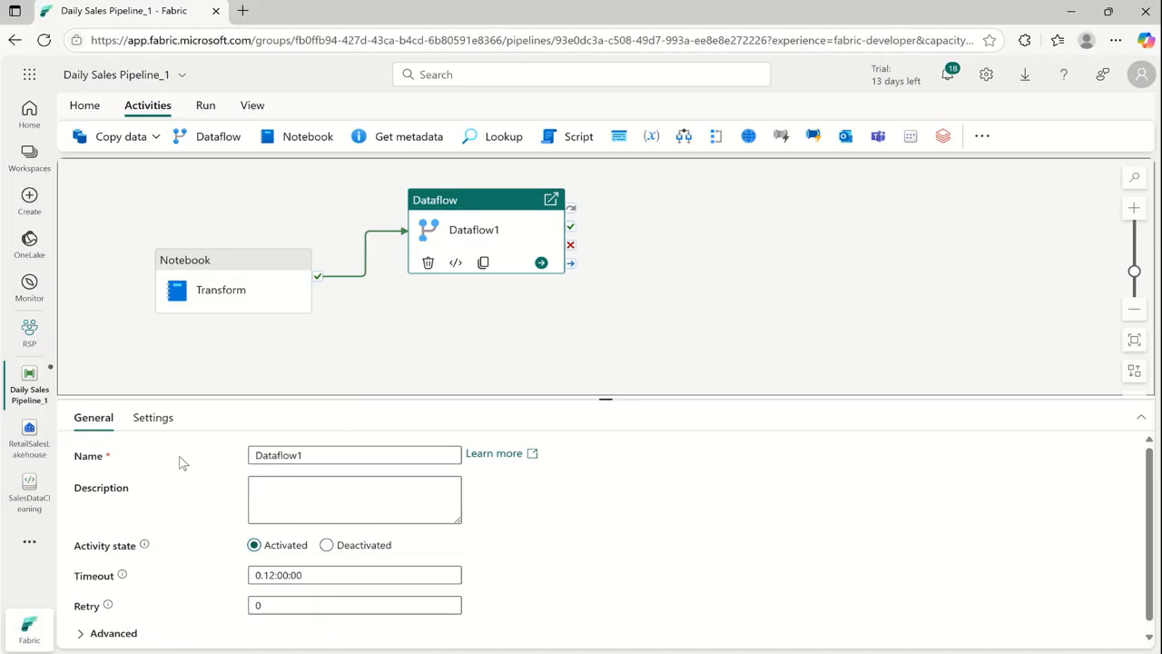
Step: Check the Dataflow activity's workspace and dataflow settings, and delete the activity from the pipeline
click(153, 420)
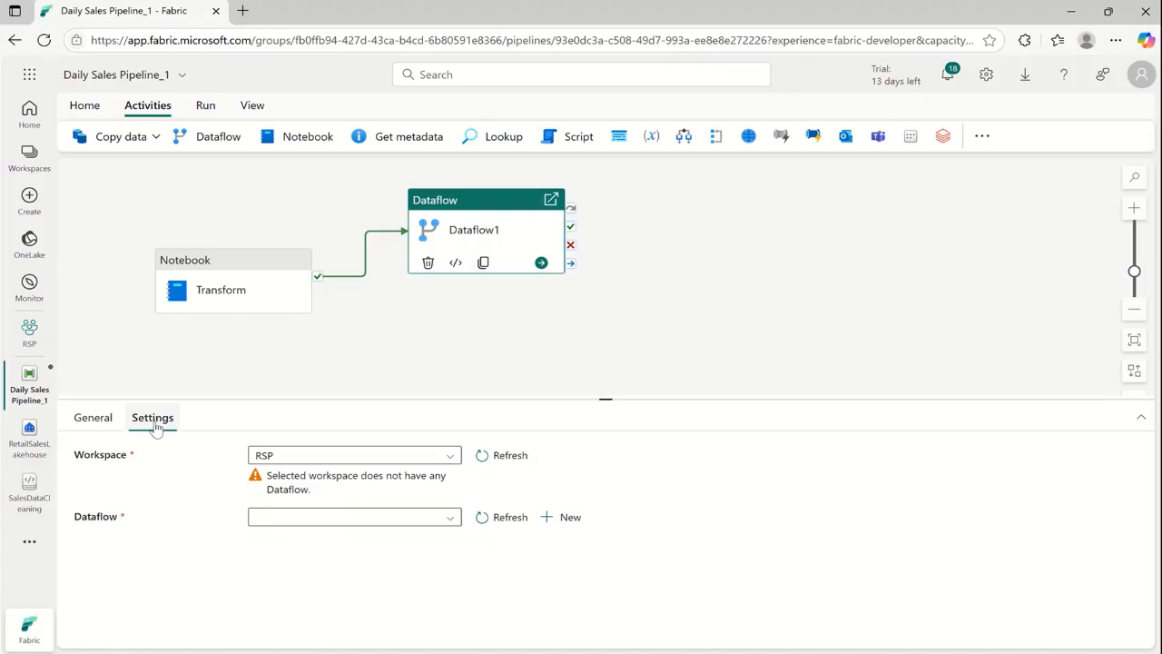
click(93, 419)
click(154, 419)
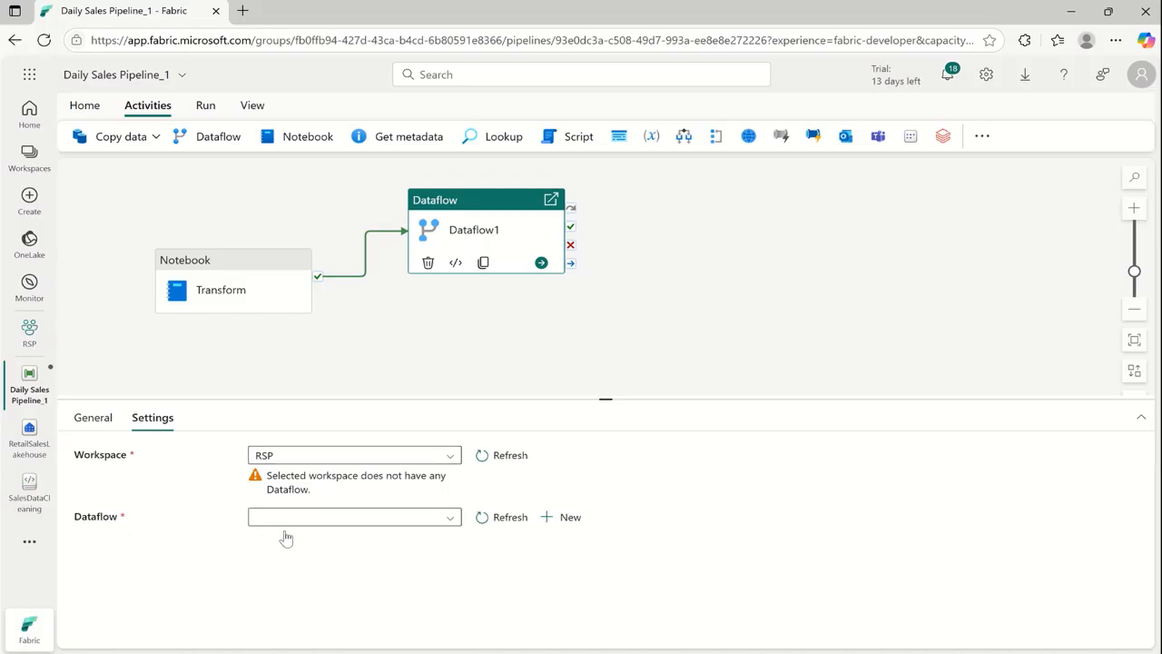
click(260, 269)
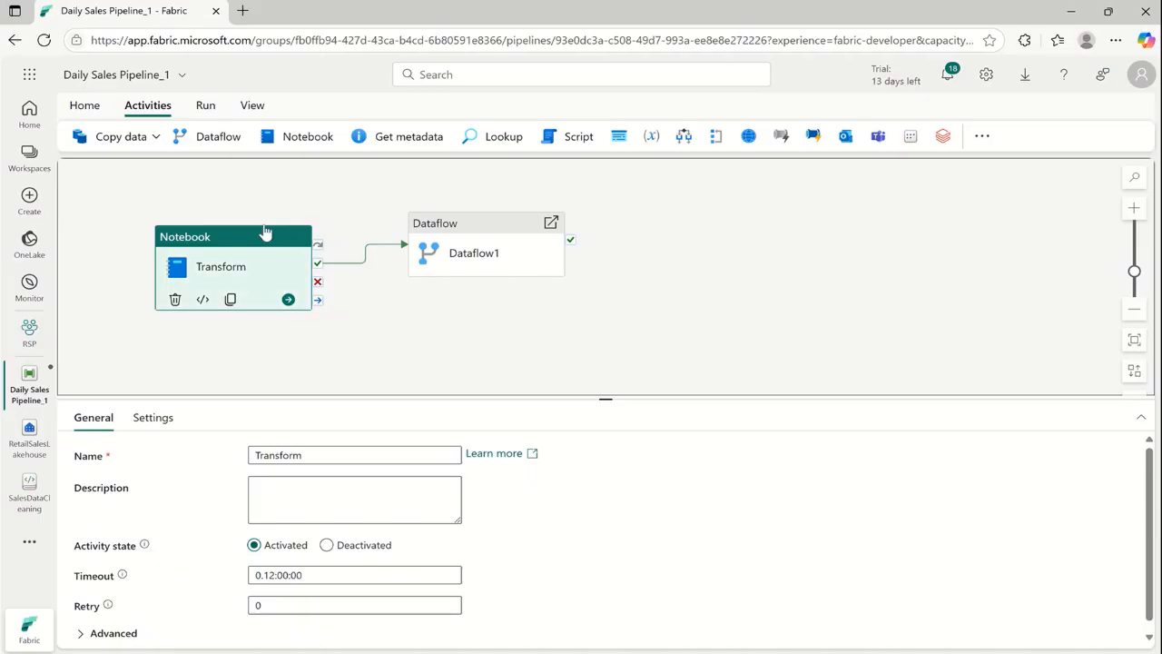
click(496, 233)
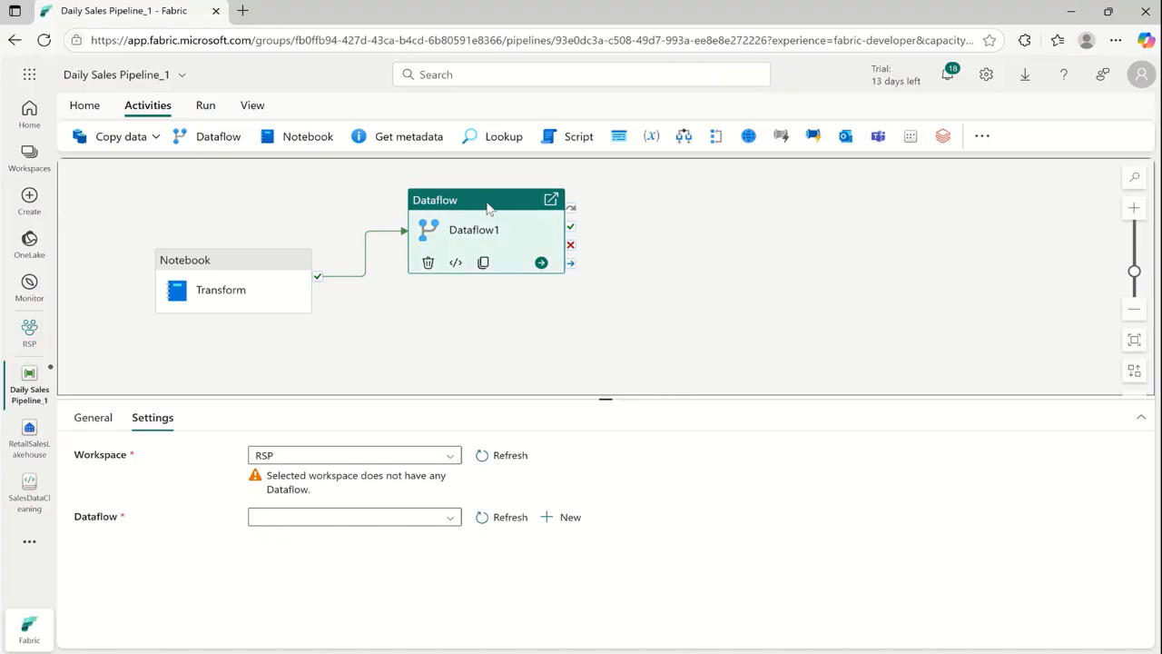
click(428, 262)
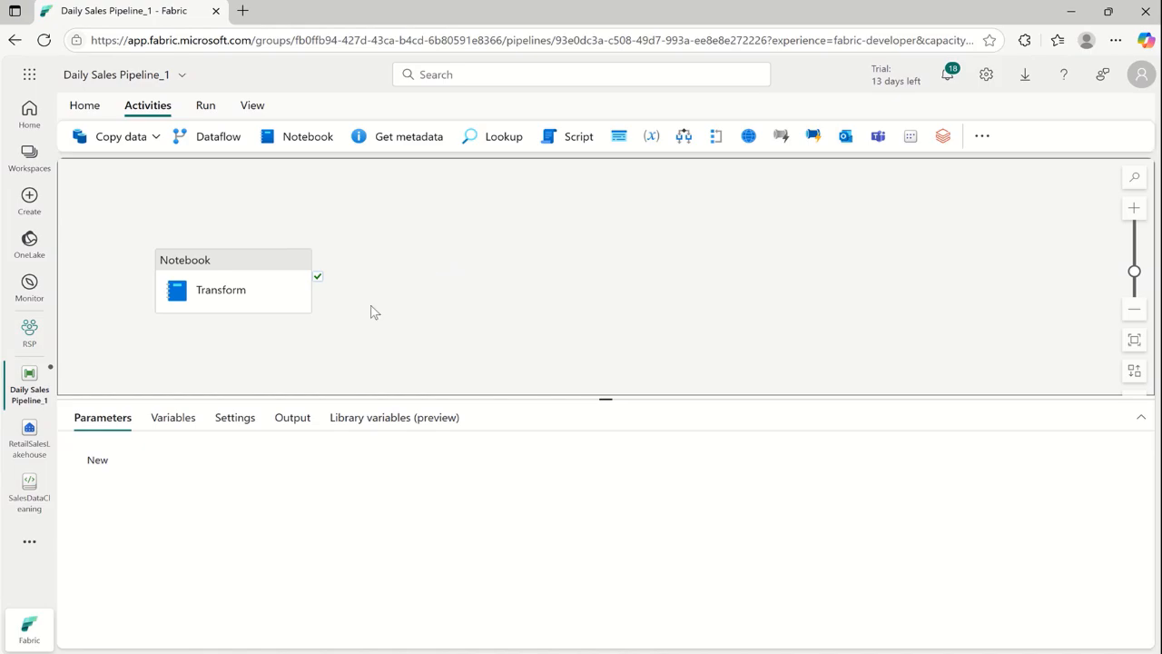
click(248, 265)
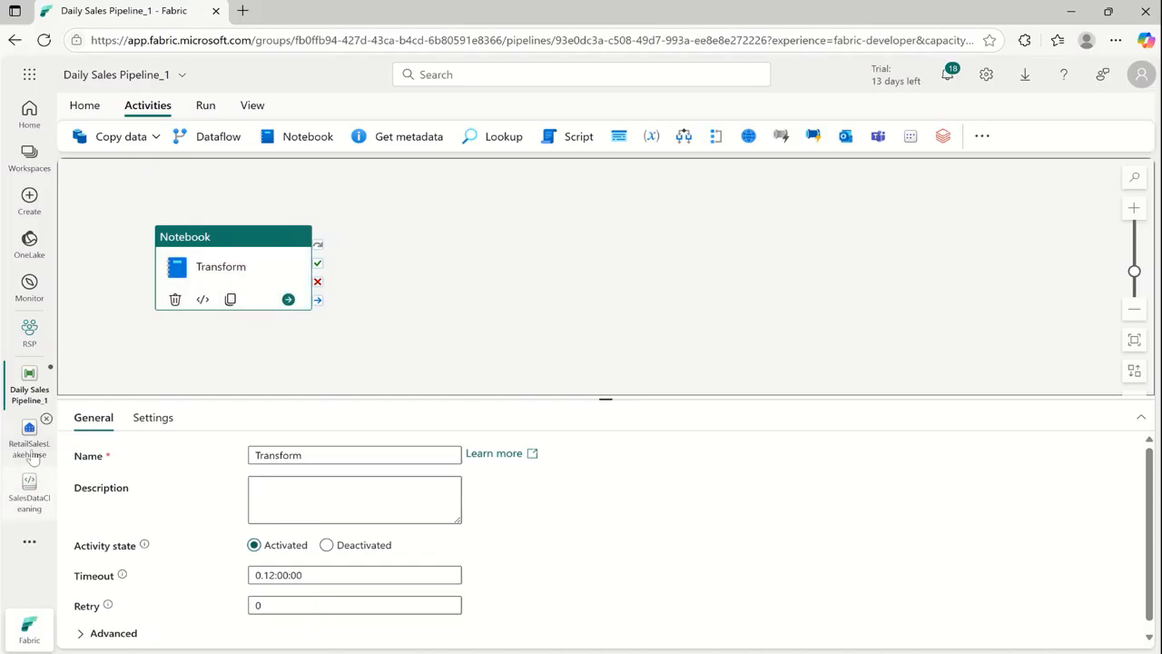
Step: Open the schedule settings of Daily Sales Pipeline_1 from the RSP workspace's item list
click(30, 331)
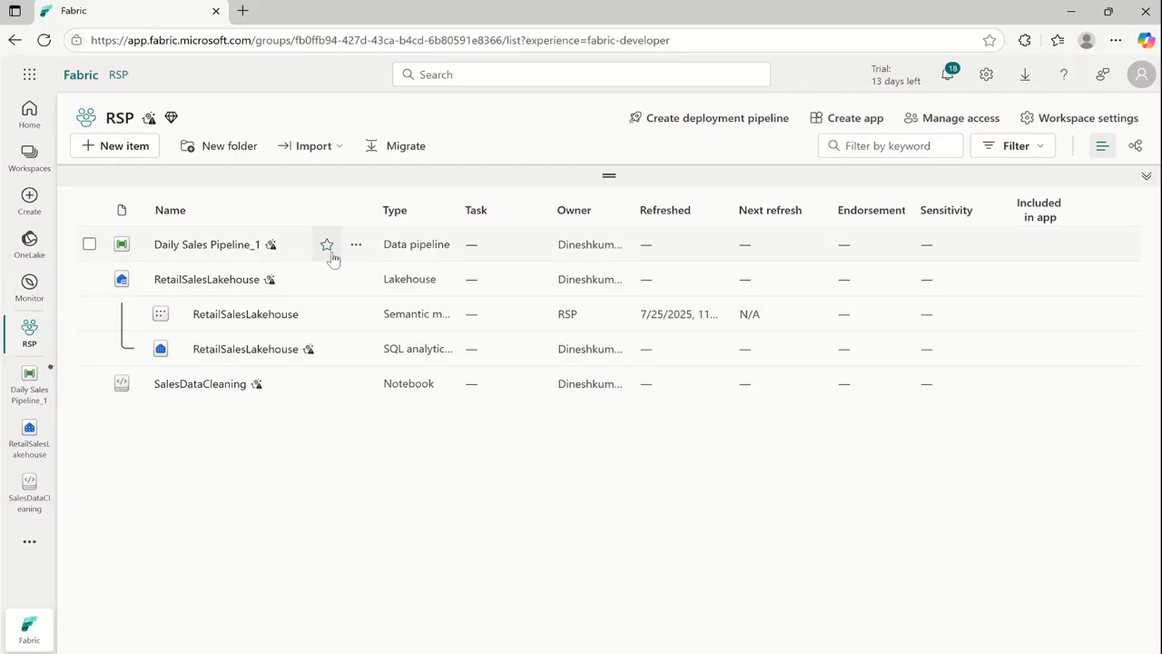
click(356, 248)
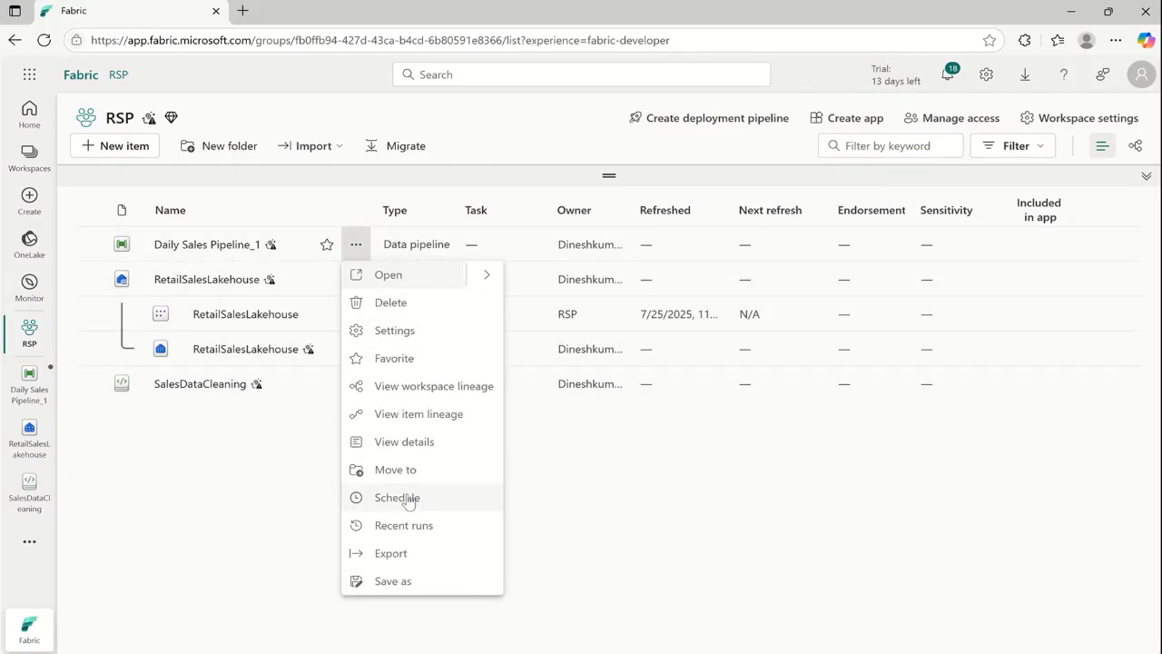
click(393, 334)
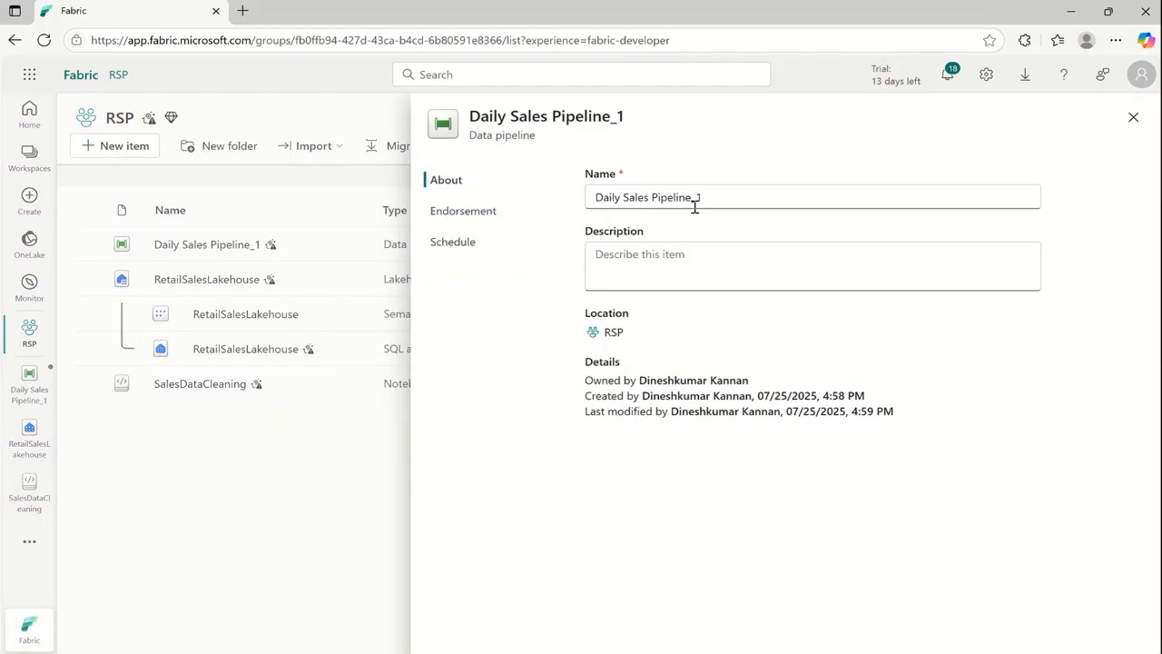
click(466, 252)
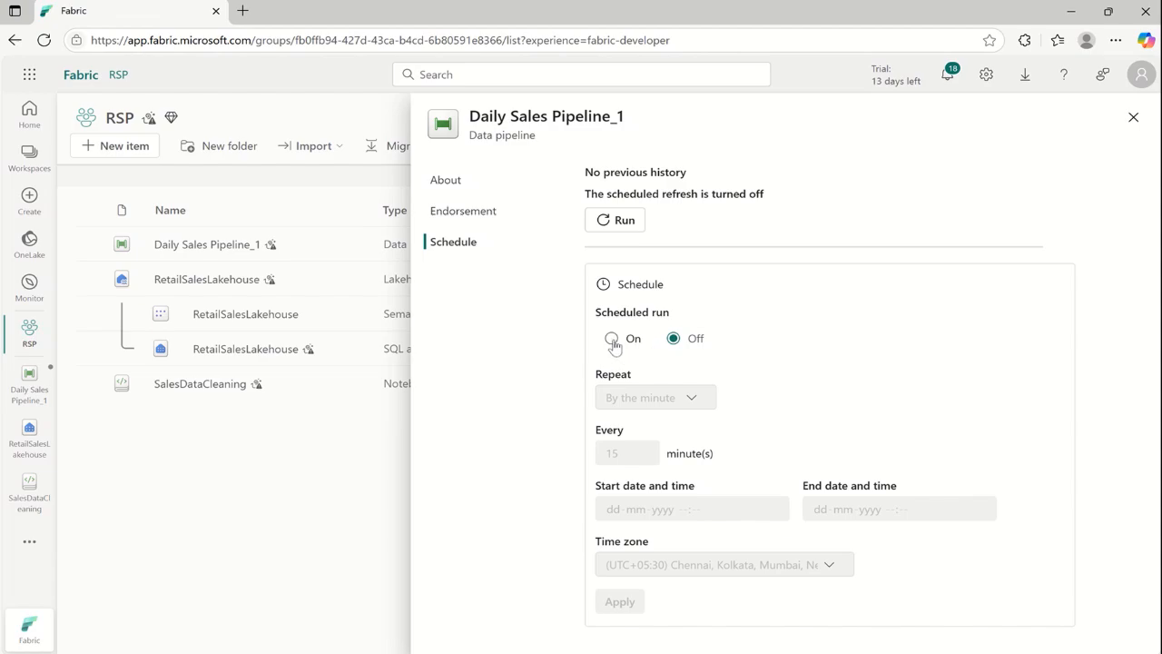
Step: Turn on the scheduled run for Daily Sales Pipeline_1 and set it to repeat daily at 06:00
click(611, 342)
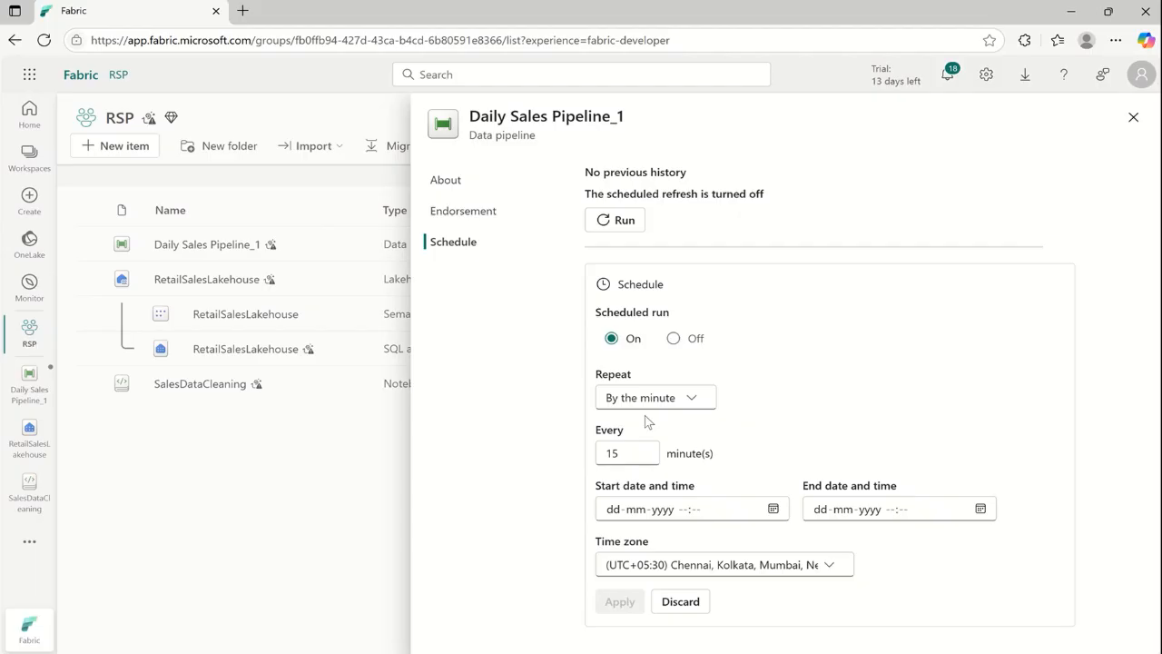
click(694, 398)
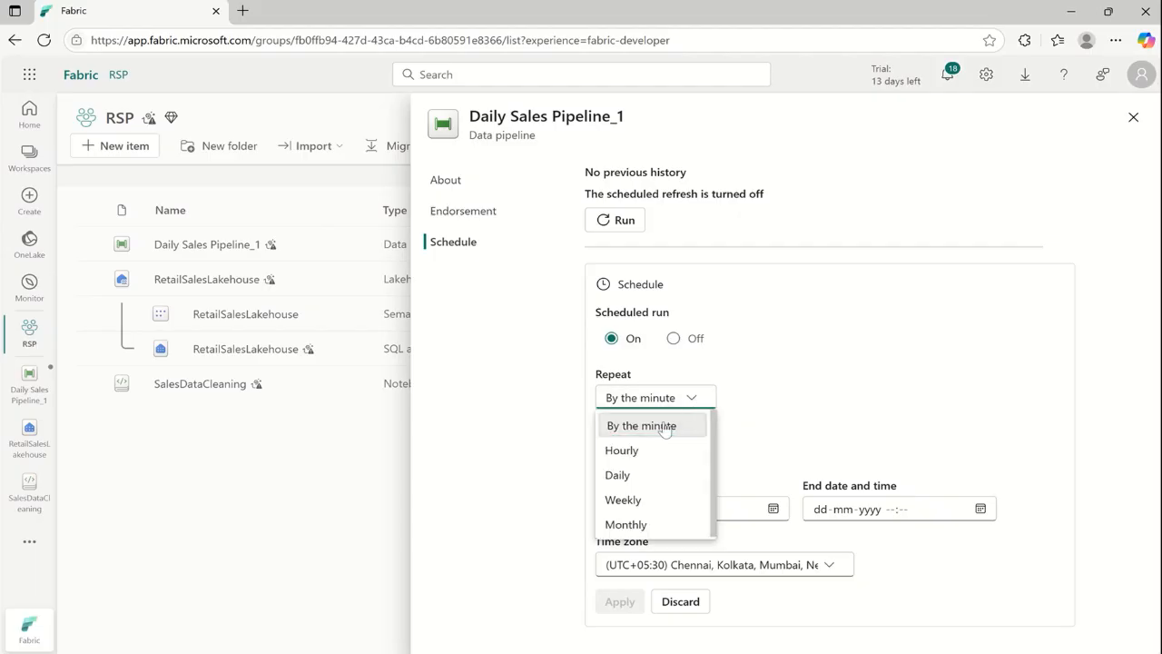
click(647, 476)
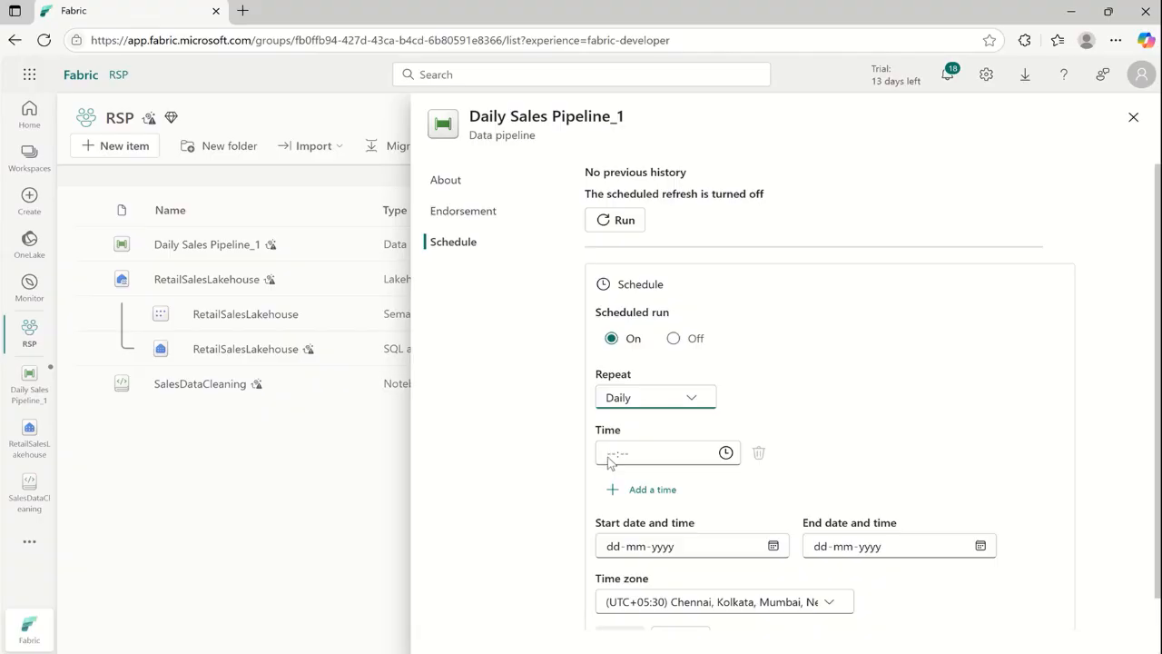
click(611, 454)
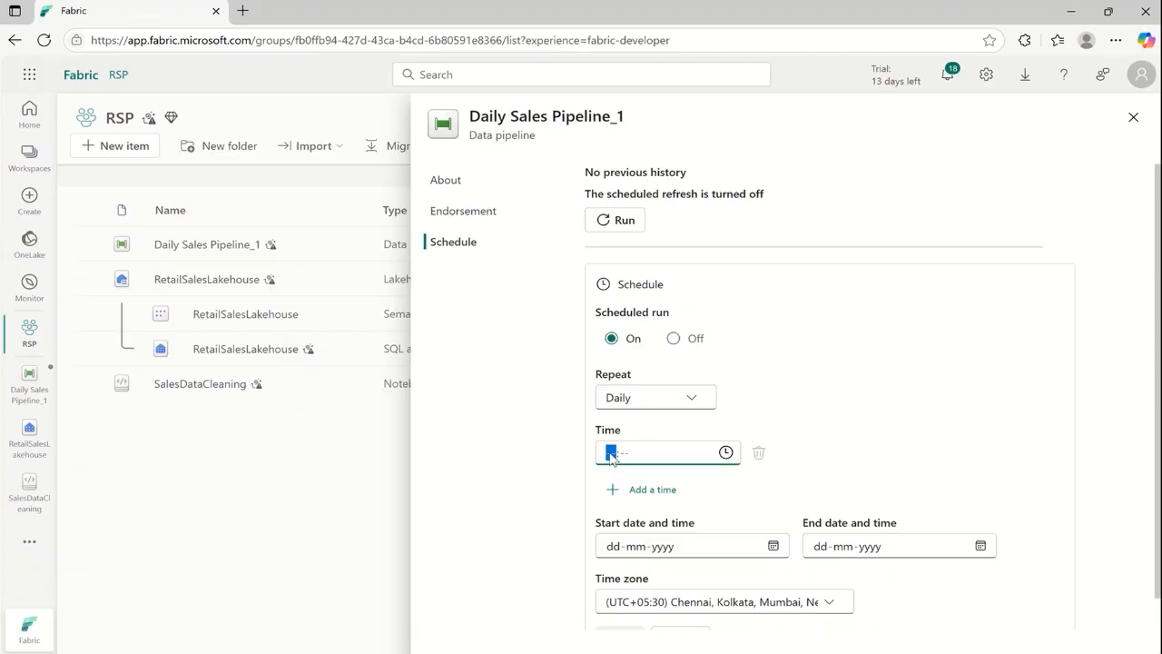
text(06:00)
click(840, 449)
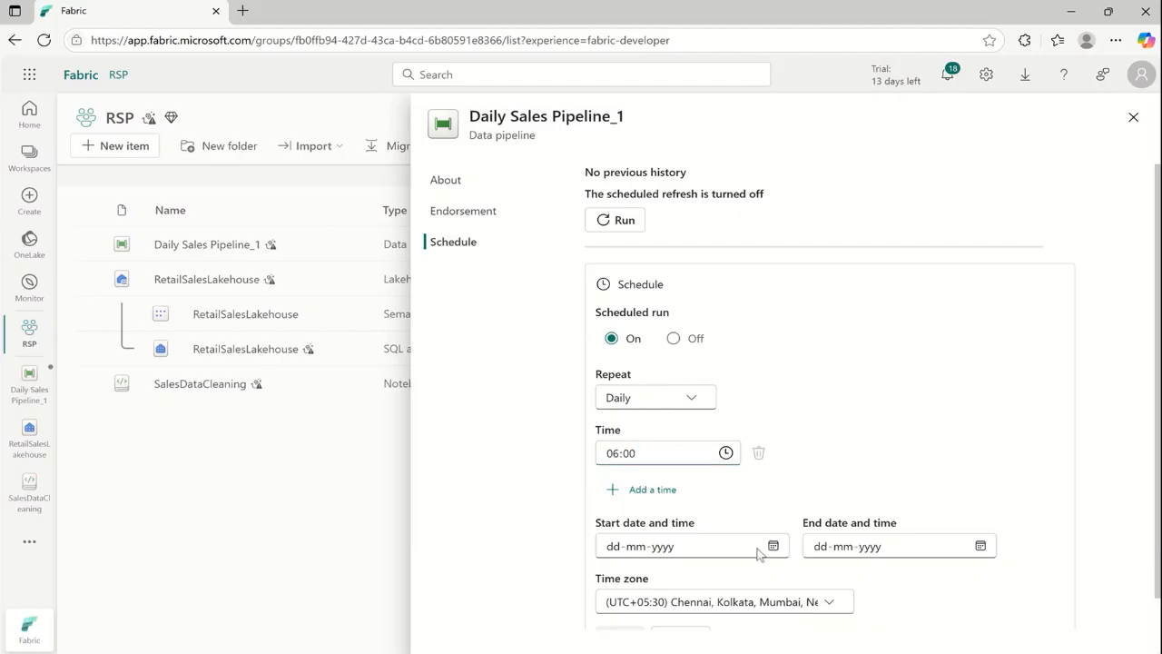
Step: Set the schedule's start date to 25-07-2025 and end date to 26-07-2025, and apply the schedule
click(773, 547)
click(731, 452)
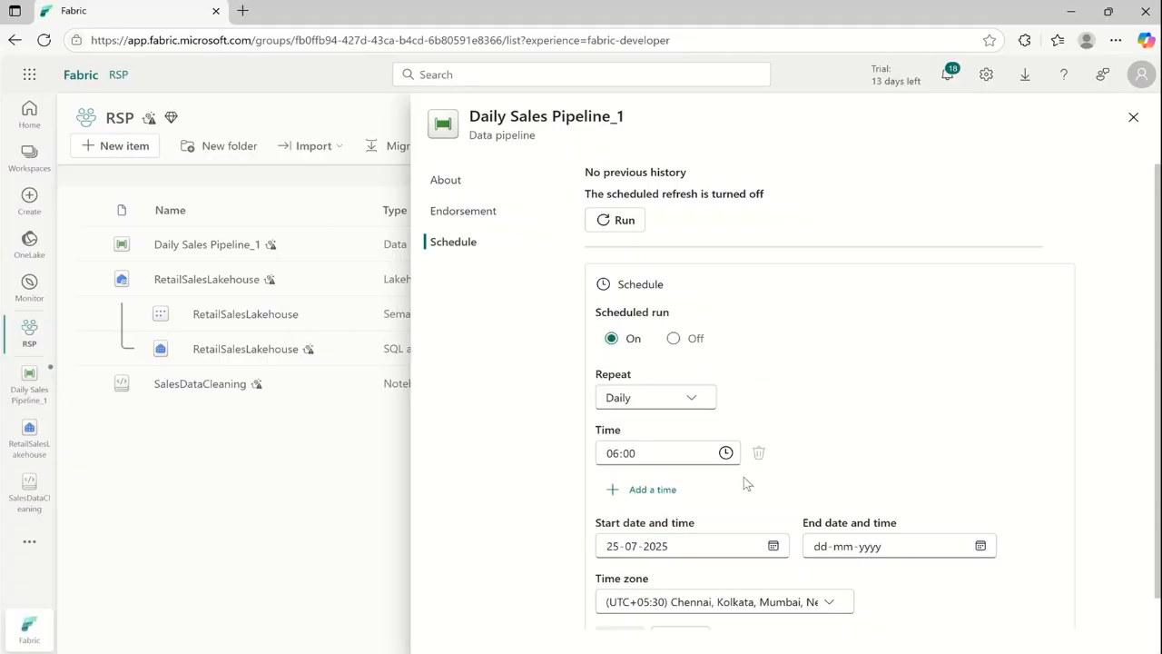
click(980, 546)
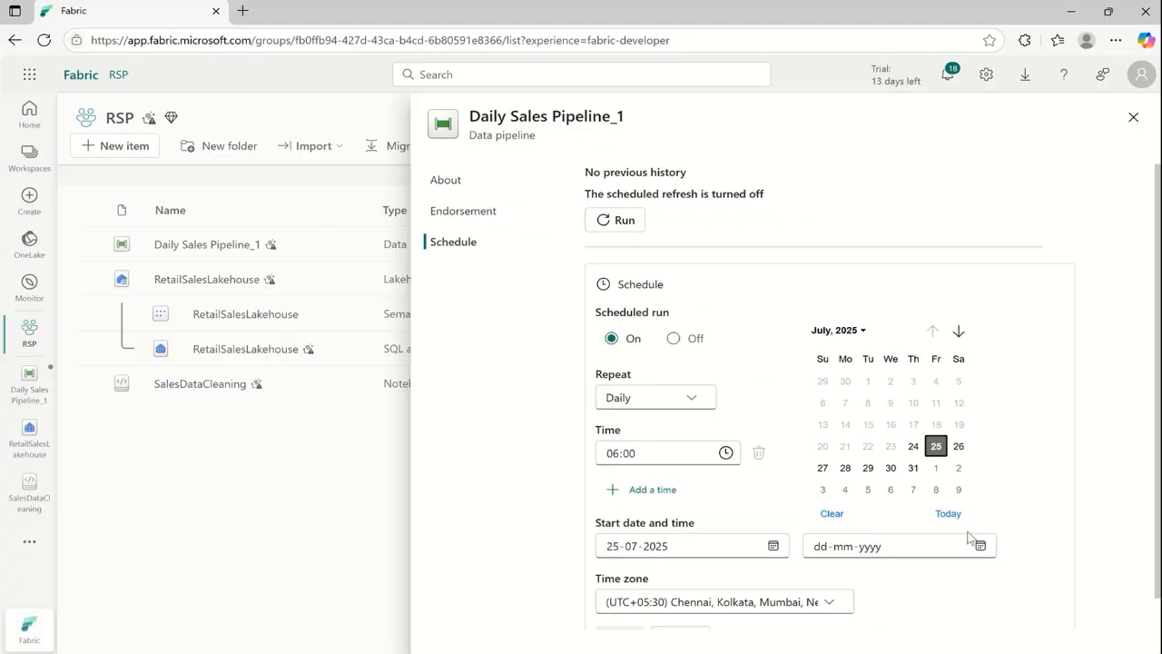
click(963, 453)
scroll(889, 576, down, 1)
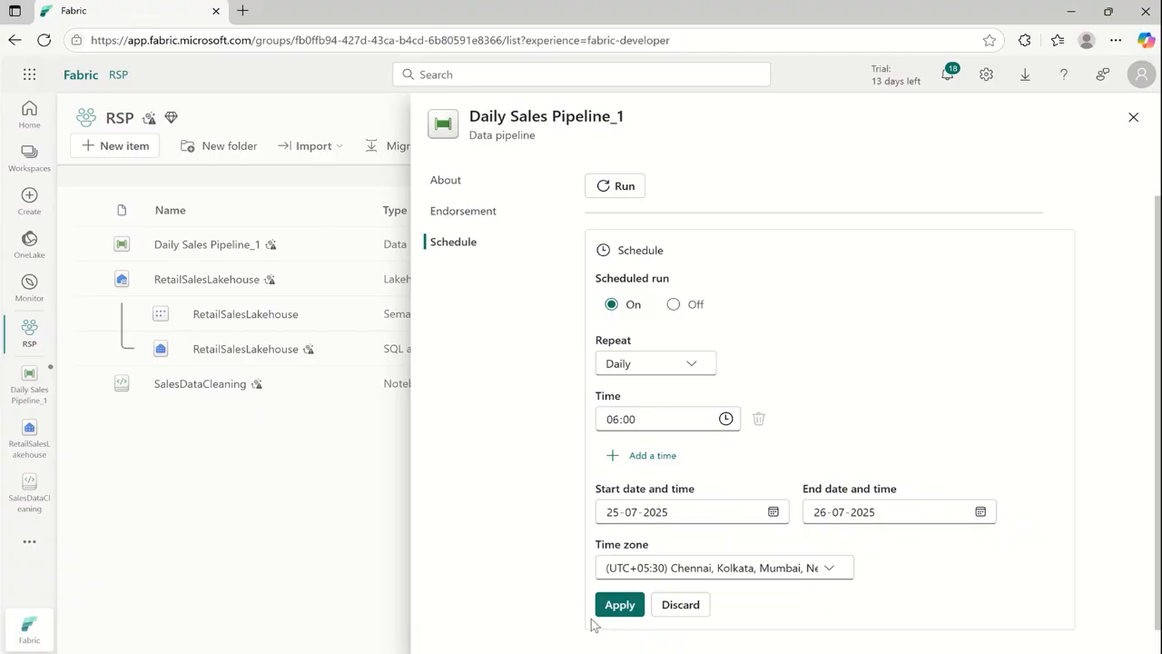
click(631, 606)
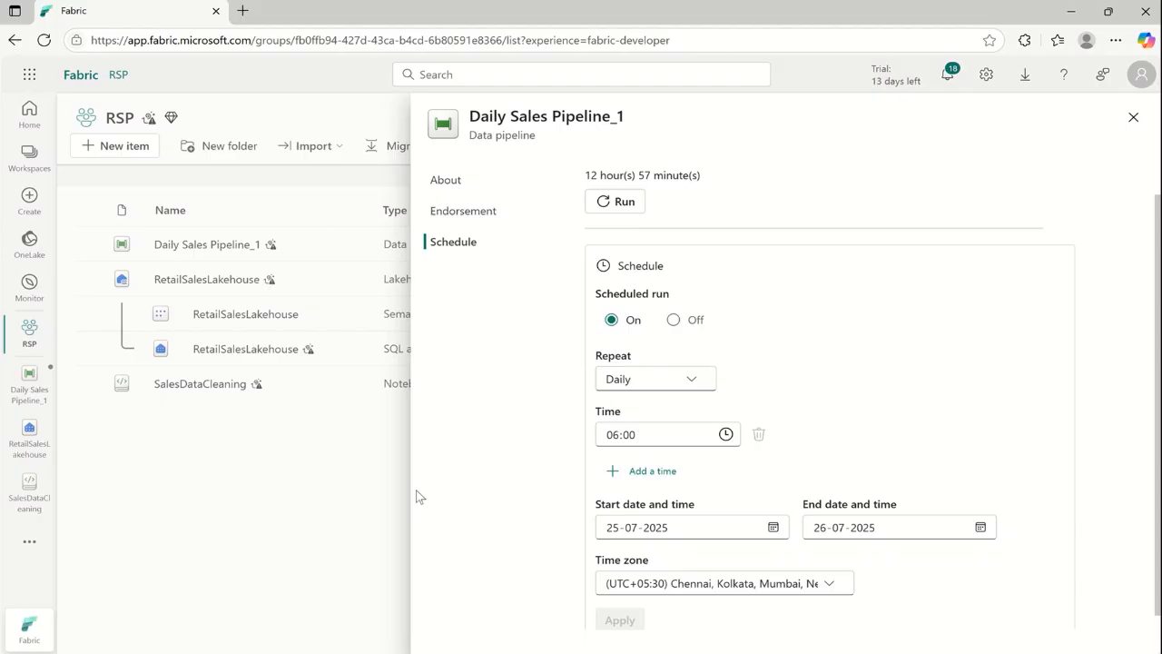
Step: Run Daily Sales Pipeline_1 immediately from its schedule settings and dismiss the run notification
click(614, 206)
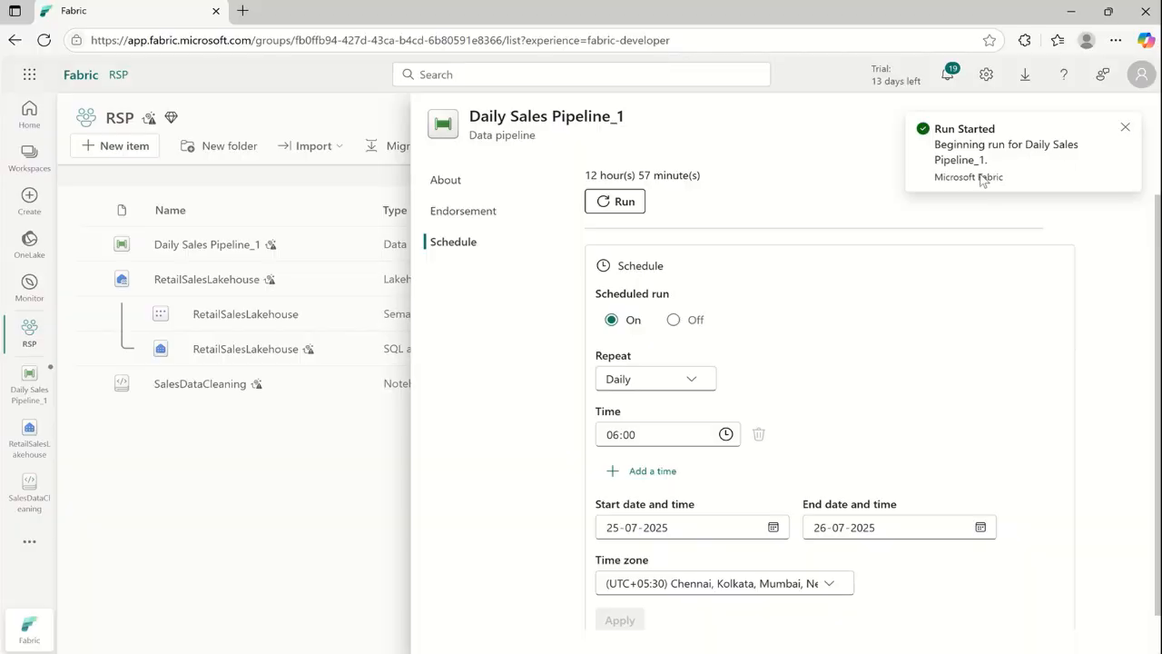
click(1125, 128)
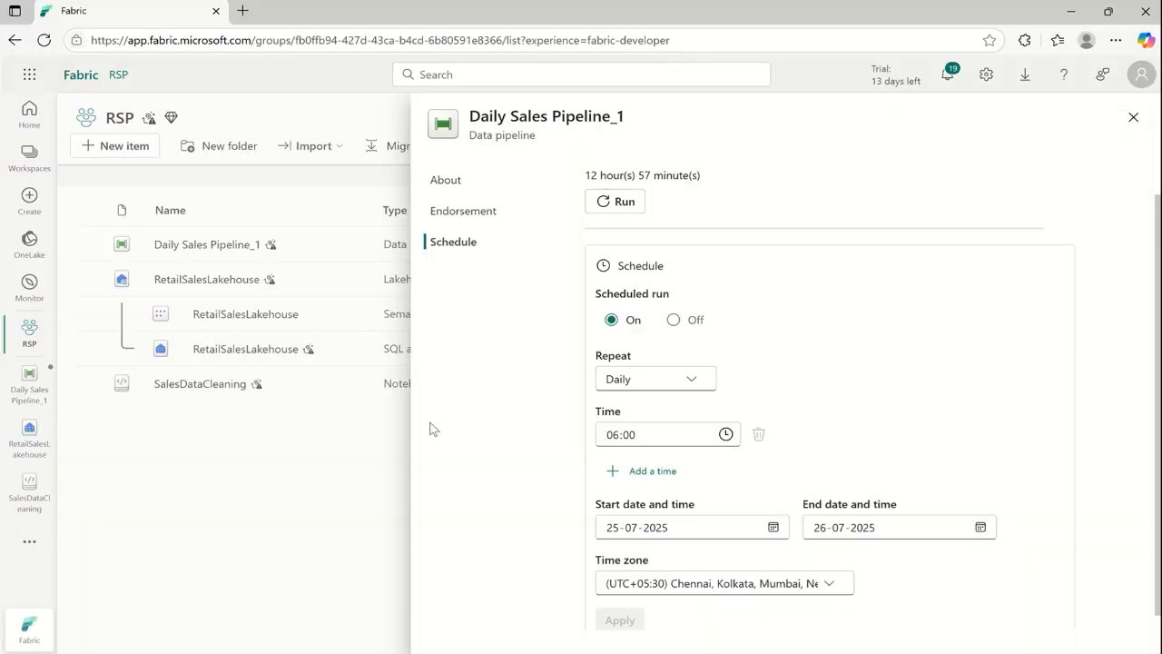